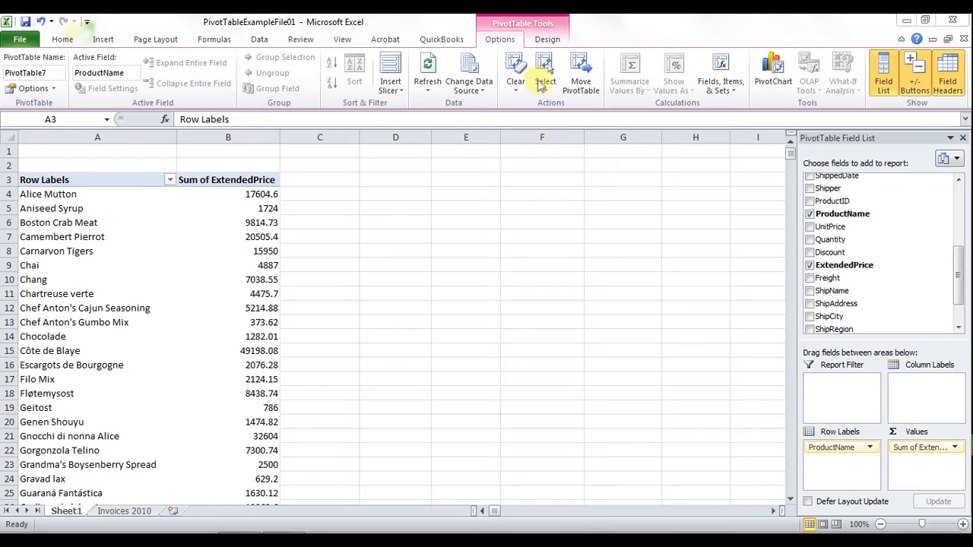
# Change the ExtendedPrice value summary to Average, then switch it back to Sum
pyautogui.click(237, 196)
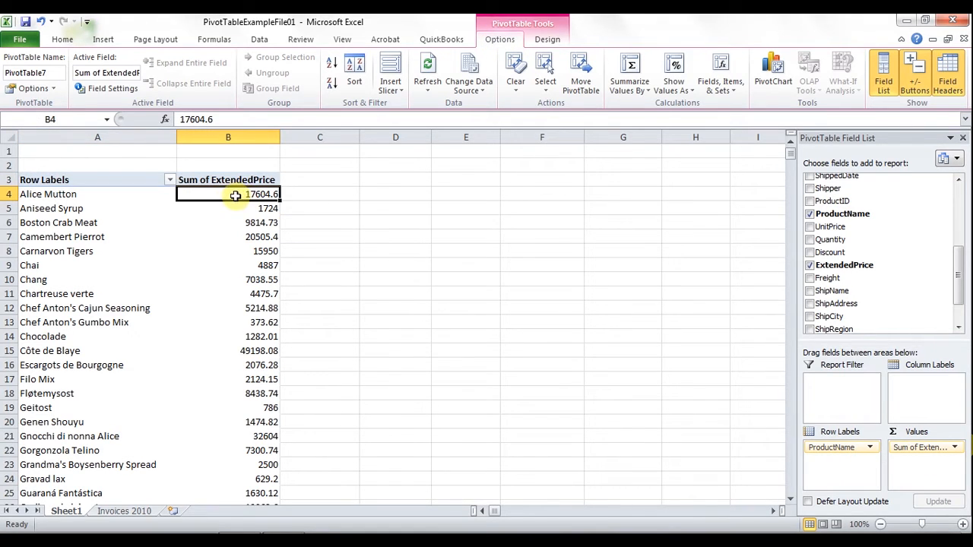
pyautogui.click(94, 91)
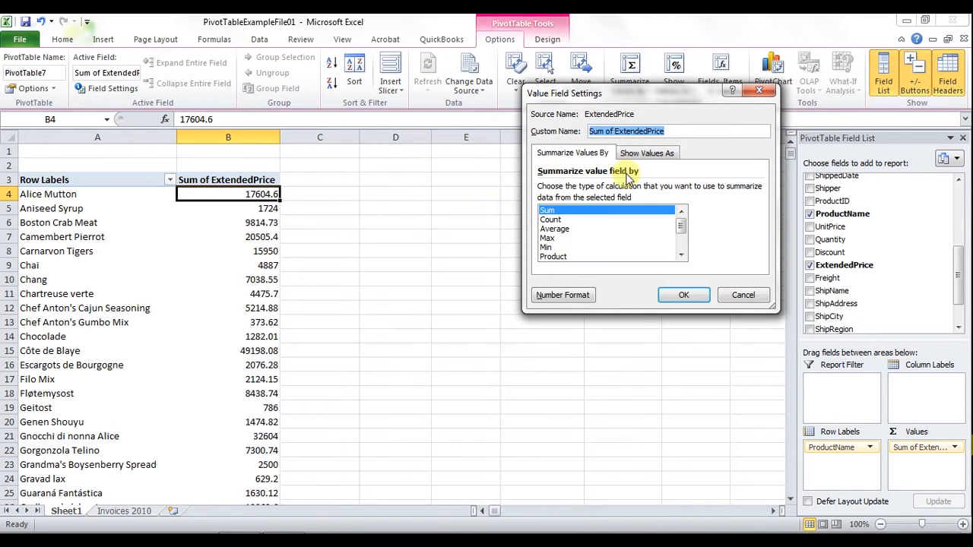
pyautogui.click(555, 229)
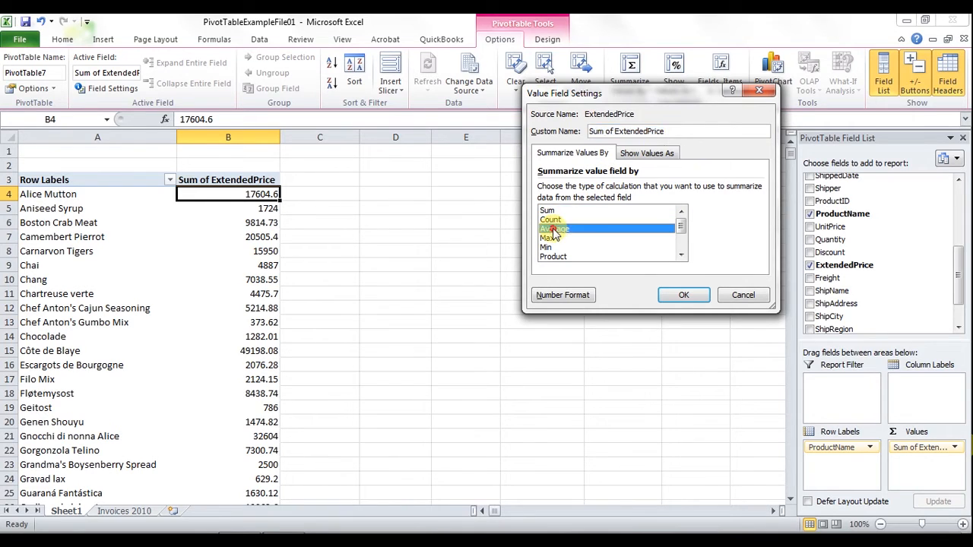
pyautogui.click(683, 296)
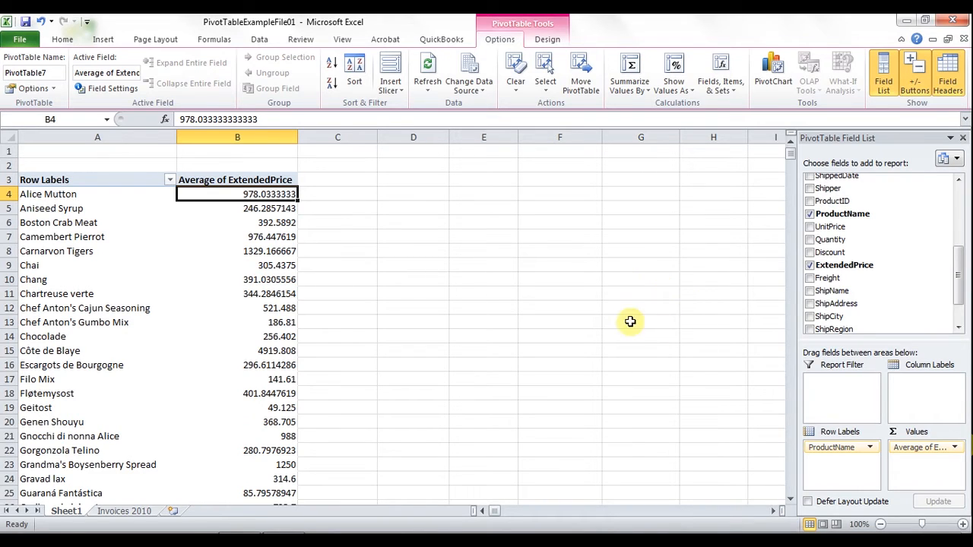
pyautogui.click(628, 88)
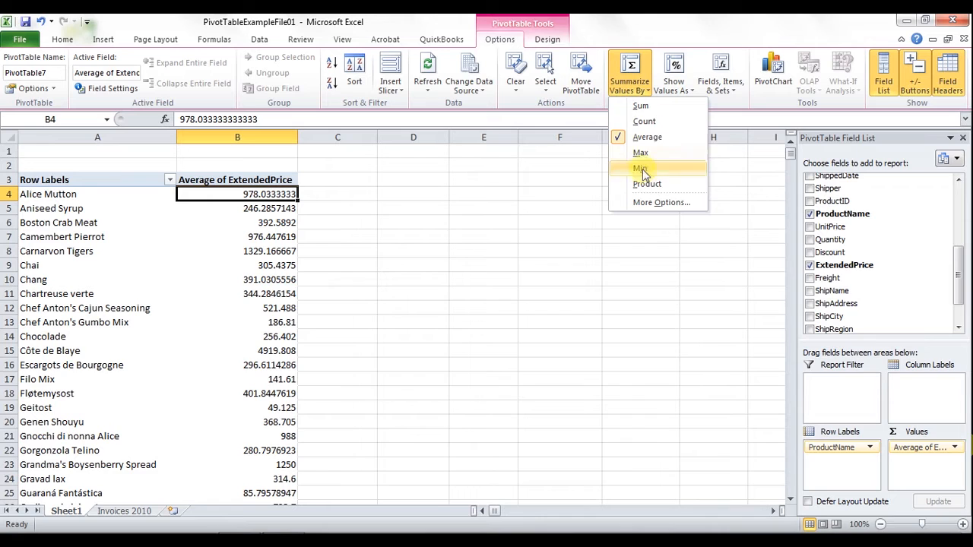
pyautogui.click(639, 108)
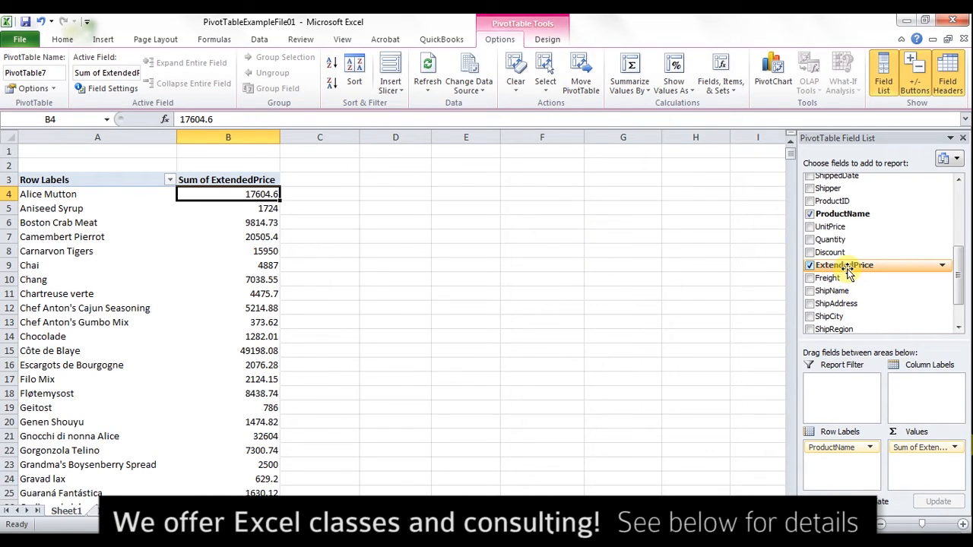
# Add ExtendedPrice to the values a second time and summarize that new column by Average
pyautogui.moveTo(837, 268); pyautogui.dragTo(907, 465)
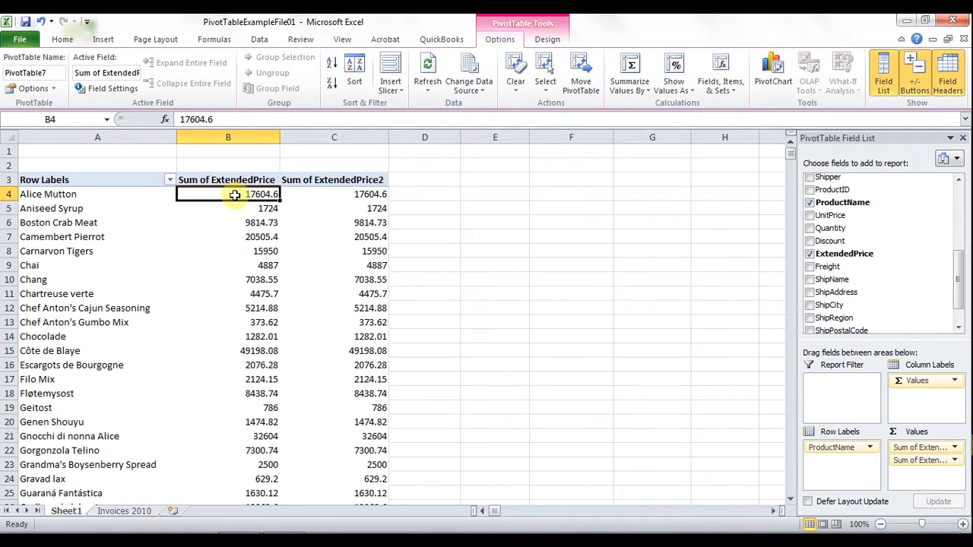
pyautogui.click(330, 193)
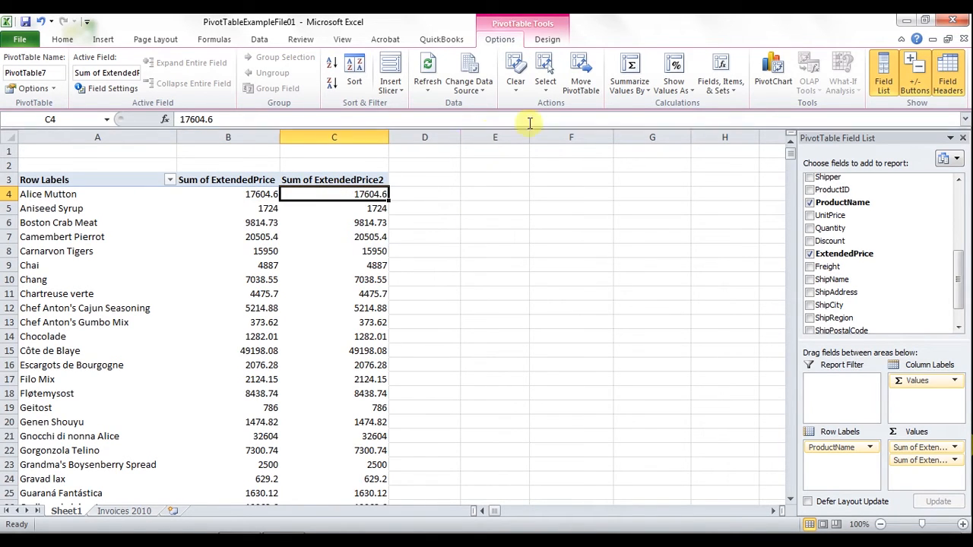
pyautogui.click(630, 80)
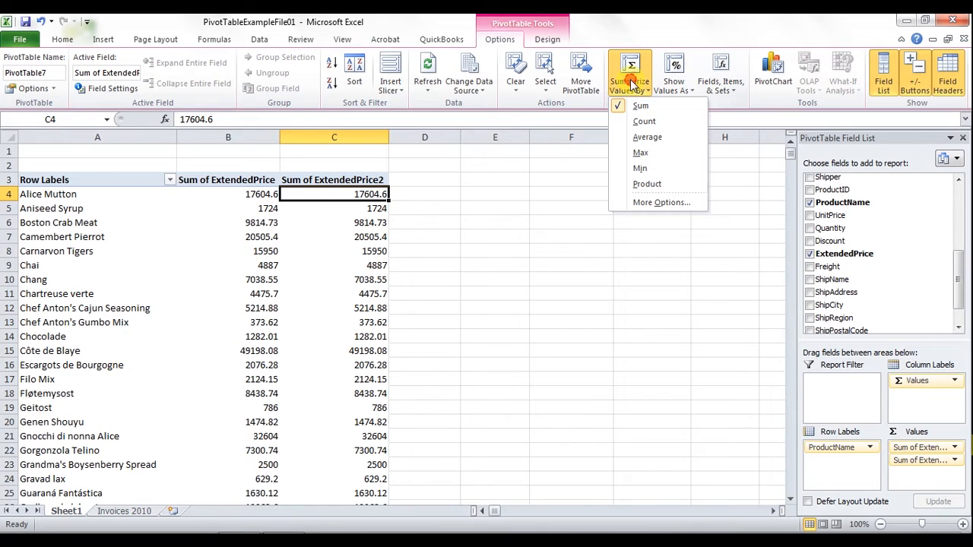
pyautogui.click(643, 139)
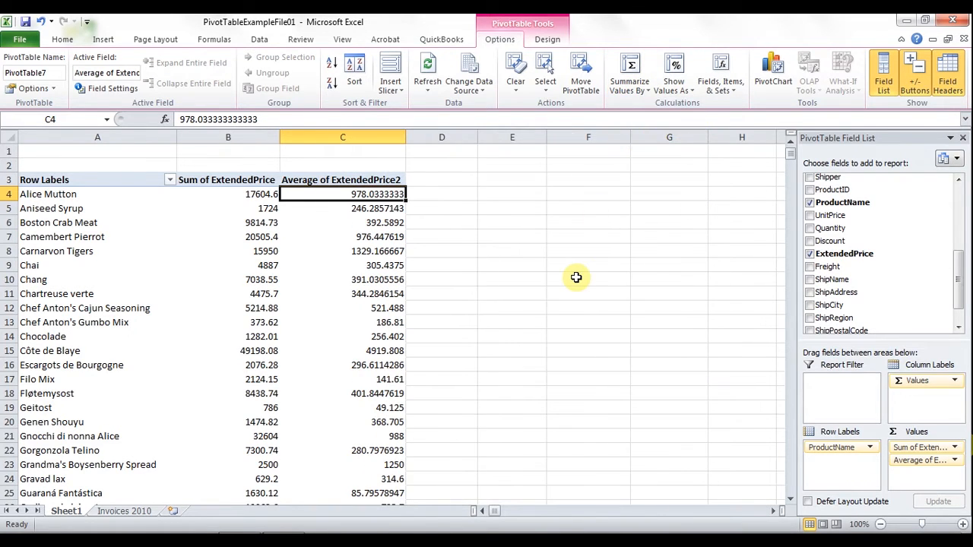
# Rename the first value column's header to Sum
pyautogui.click(206, 182)
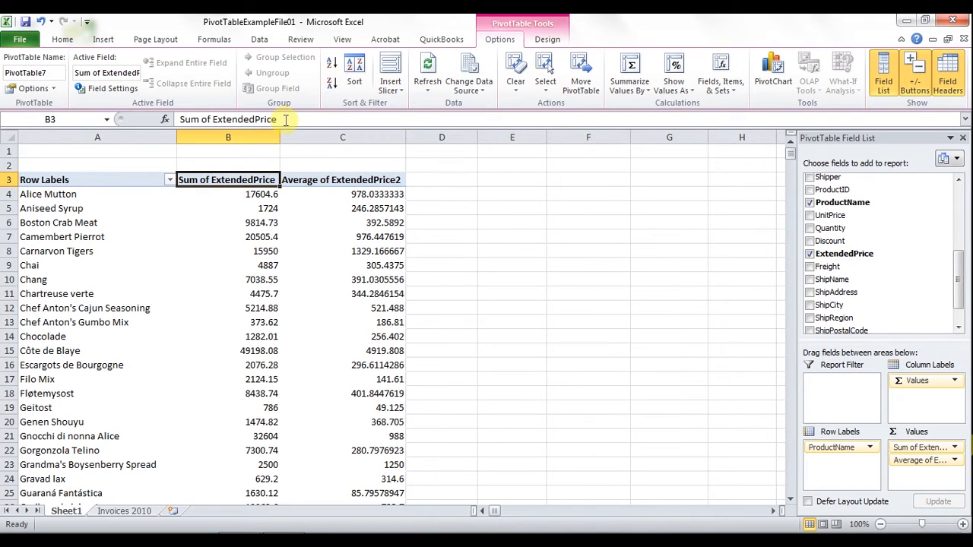
pyautogui.moveTo(285, 119); pyautogui.dragTo(133, 126)
pyautogui.write('Sum')
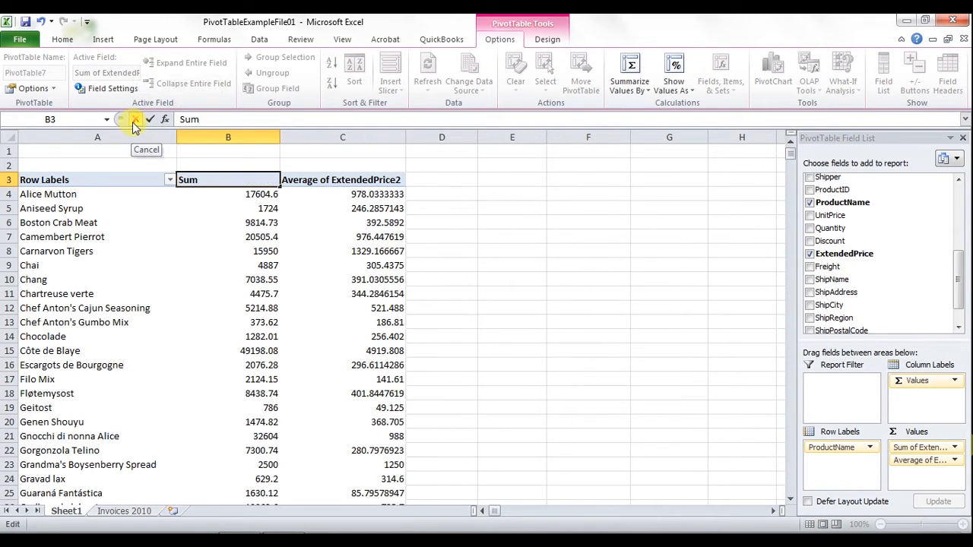
pyautogui.press('Return')
# Rename the second value column's header to Average and autofit both value columns
pyautogui.click(315, 179)
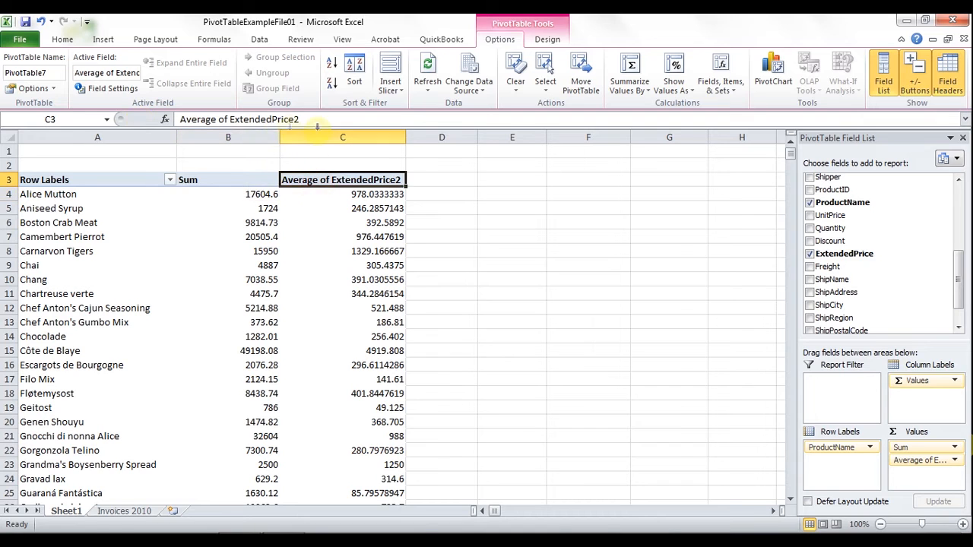
pyautogui.moveTo(305, 120); pyautogui.dragTo(218, 123)
pyautogui.press('BackSpace')
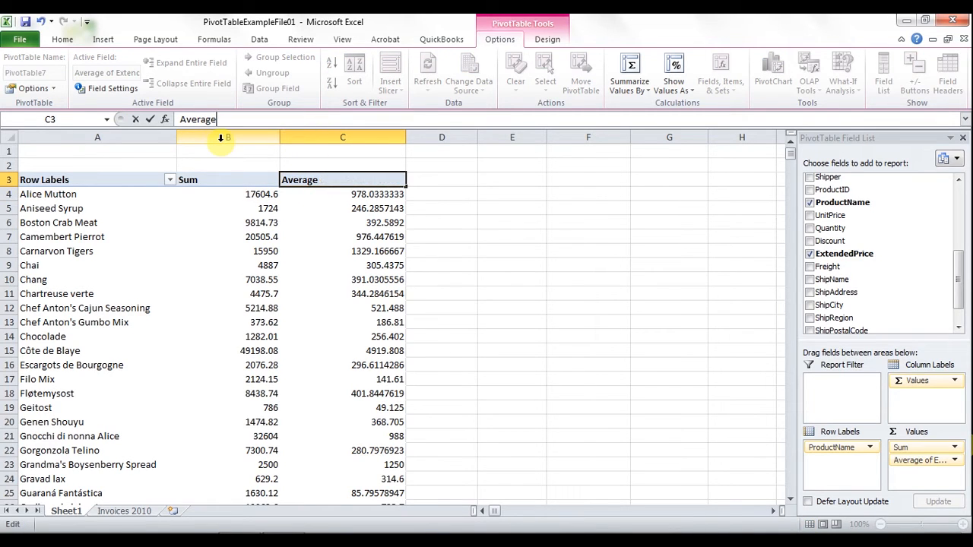
pyautogui.press('Return')
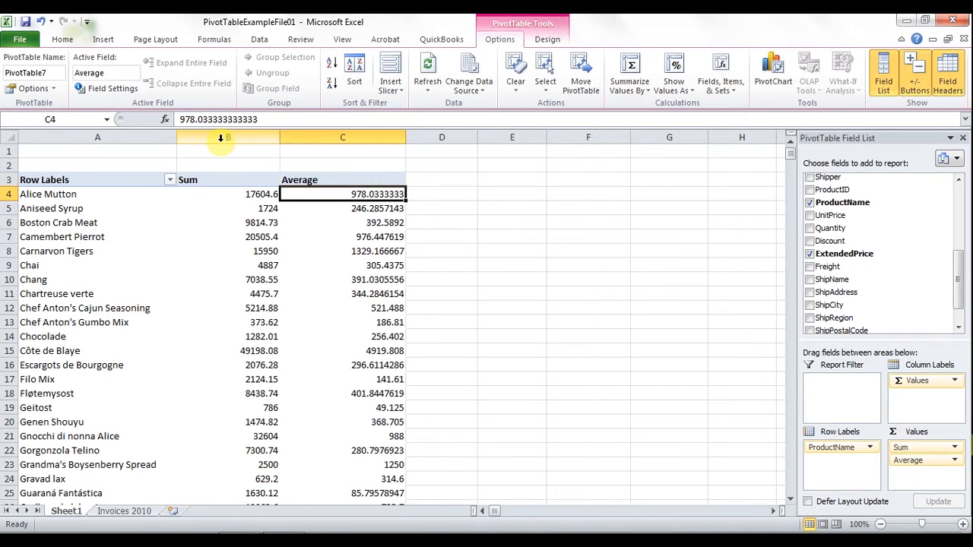
pyautogui.doubleClick(279, 137)
pyautogui.doubleClick(350, 137)
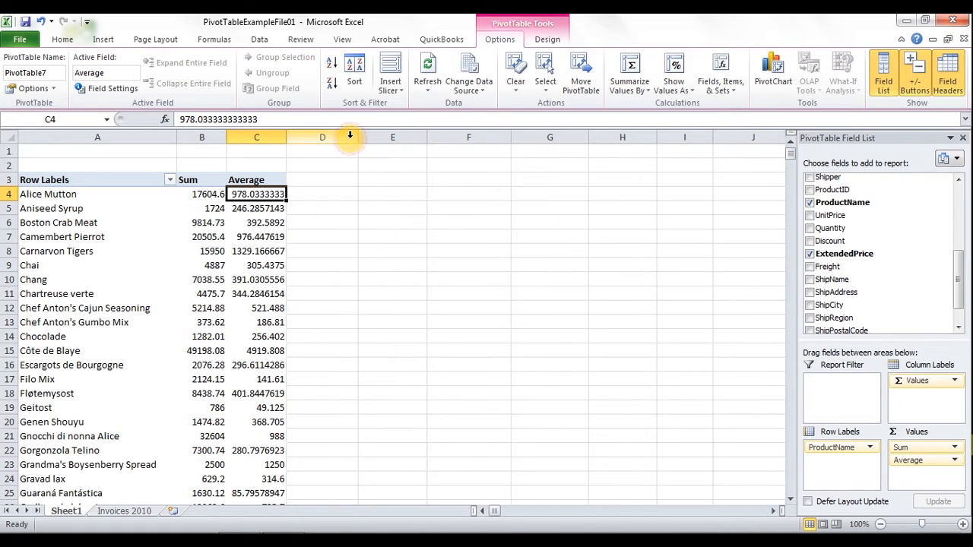
# Format the Average field's numbers as currency with no decimal places
pyautogui.click(100, 88)
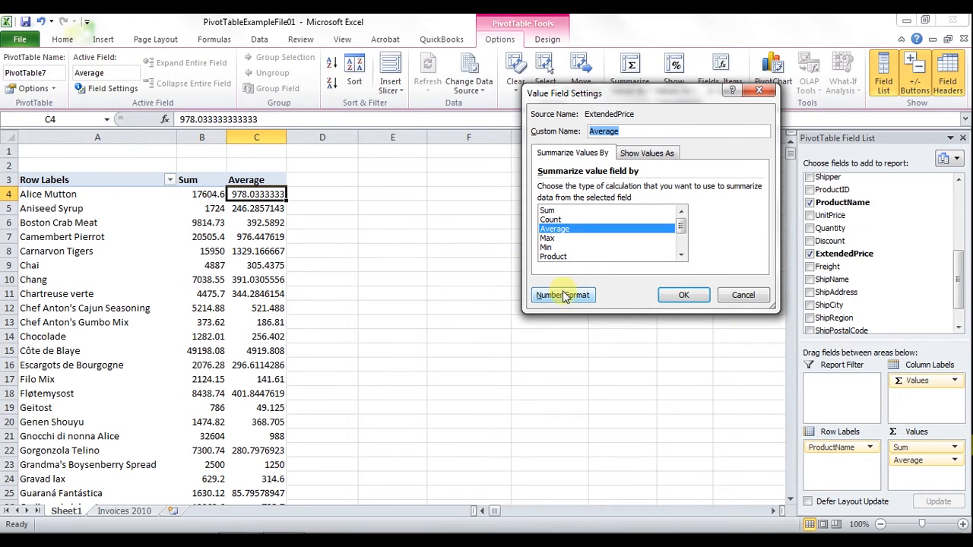
pyautogui.click(564, 295)
pyautogui.click(494, 116)
pyautogui.click(643, 133)
pyautogui.click(740, 346)
pyautogui.click(684, 295)
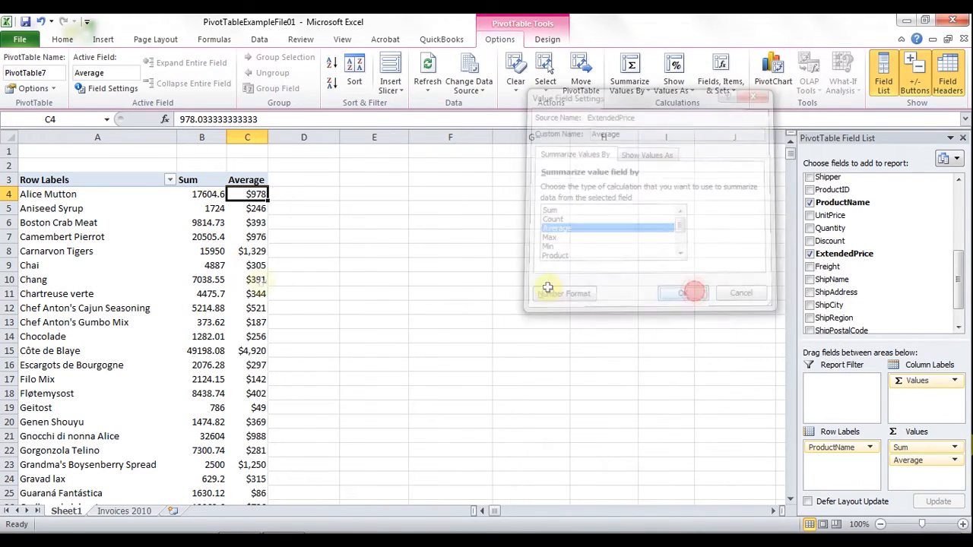
# Format the Sum field's numbers as currency with two decimal places
pyautogui.click(197, 194)
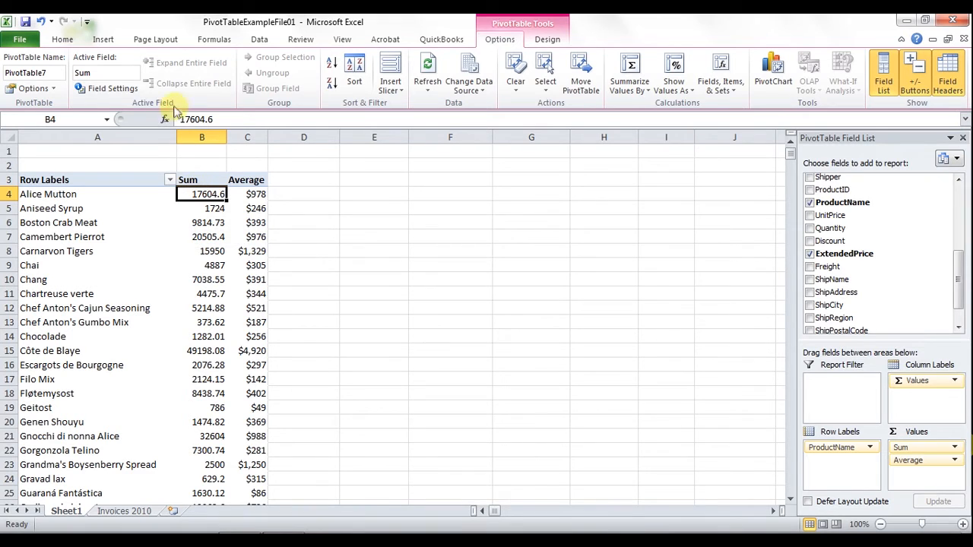
pyautogui.click(99, 88)
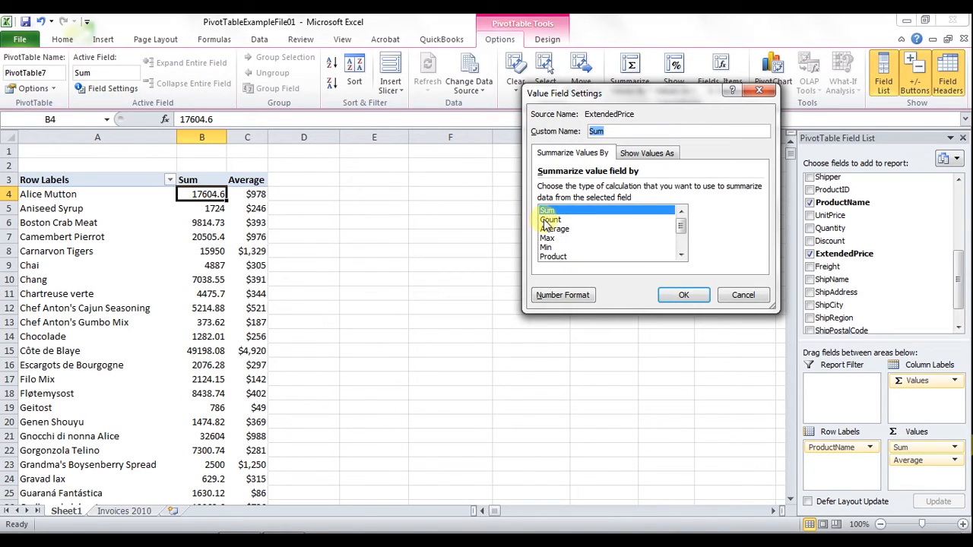
pyautogui.click(563, 295)
pyautogui.click(499, 116)
pyautogui.click(740, 346)
pyautogui.click(684, 296)
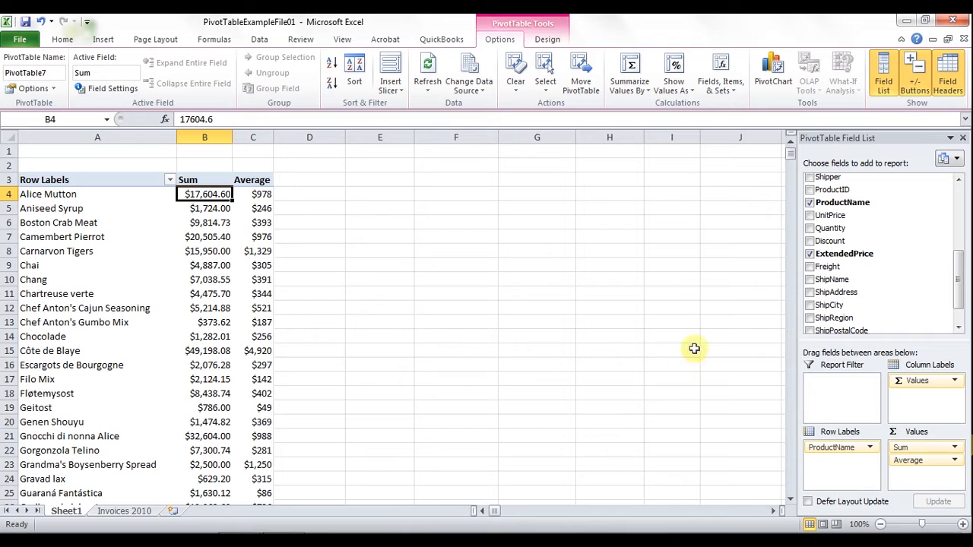
# Add ExtendedPrice to the values a third time and summarize the new column by Count
pyautogui.moveTo(840, 257); pyautogui.dragTo(909, 472)
pyautogui.click(326, 195)
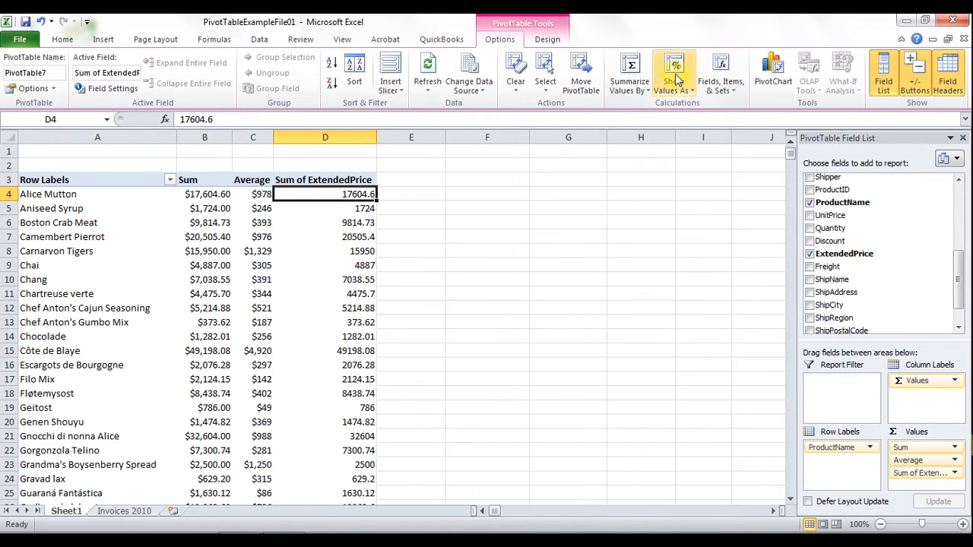
pyautogui.click(629, 82)
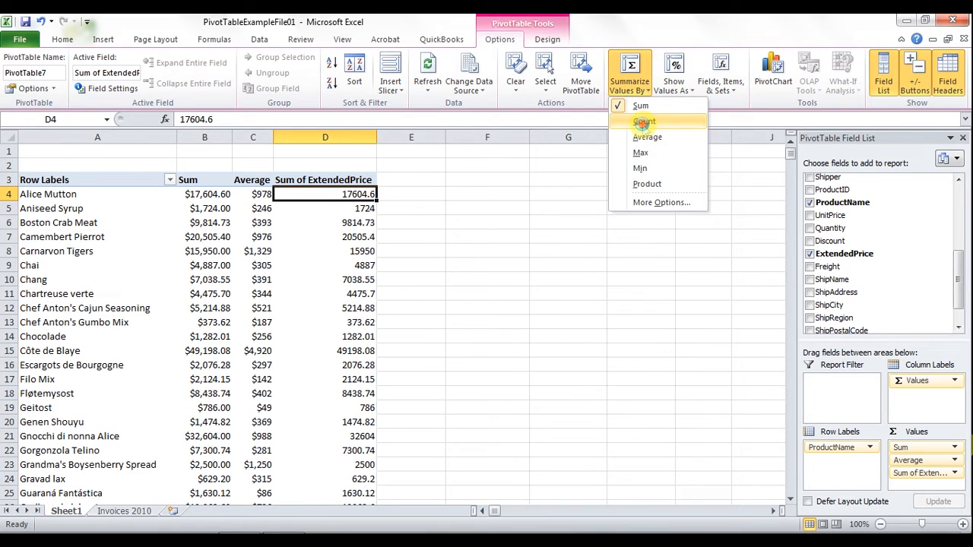
pyautogui.click(644, 123)
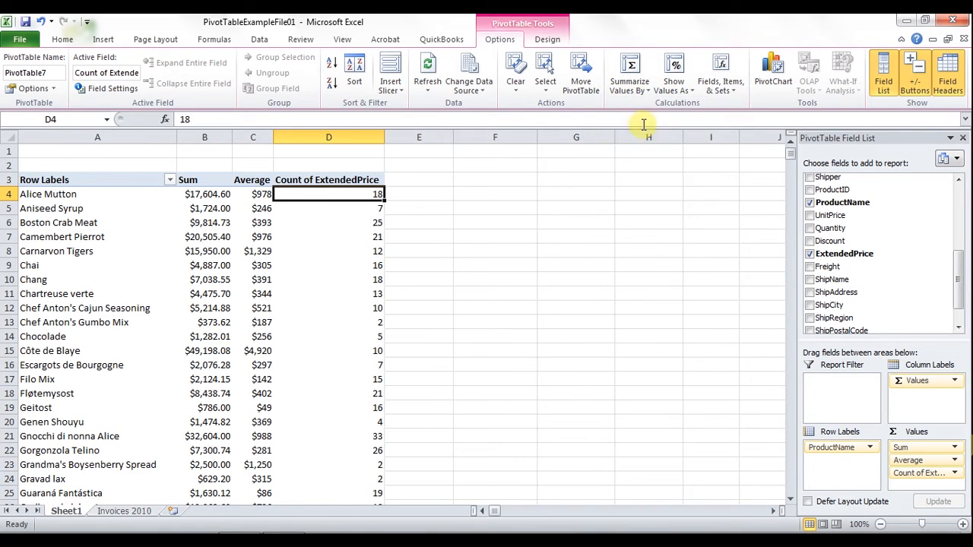
# Change the third value column's summary to Max and then to Min
pyautogui.click(629, 84)
pyautogui.click(646, 152)
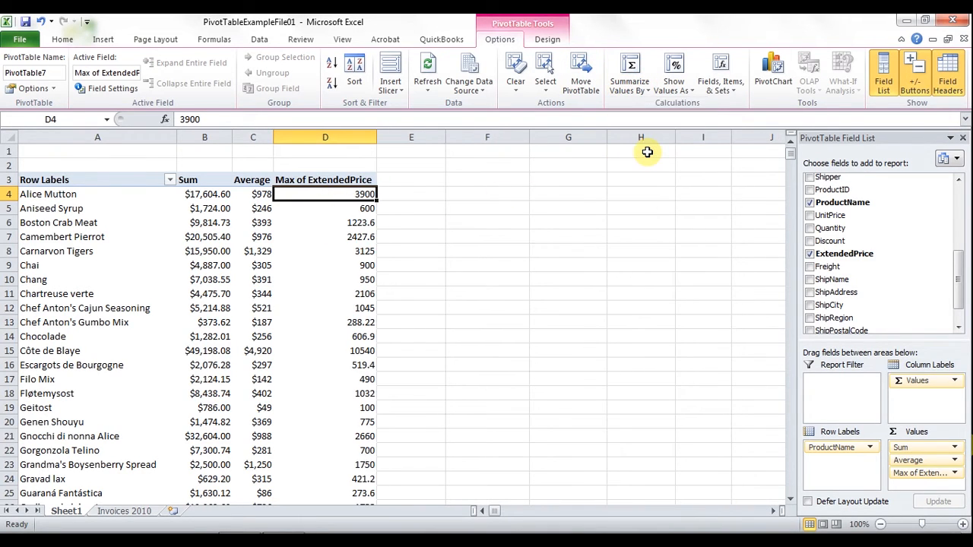
pyautogui.click(628, 85)
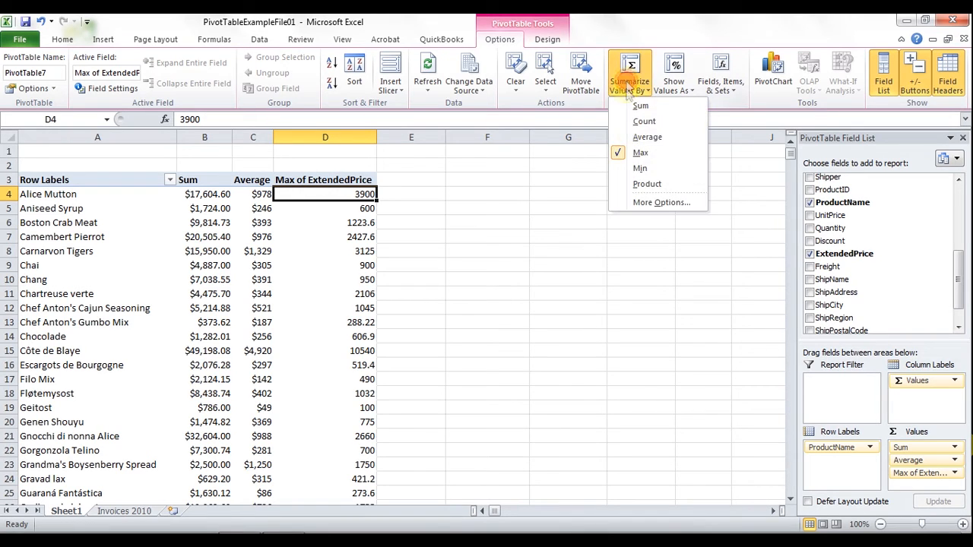
pyautogui.click(643, 169)
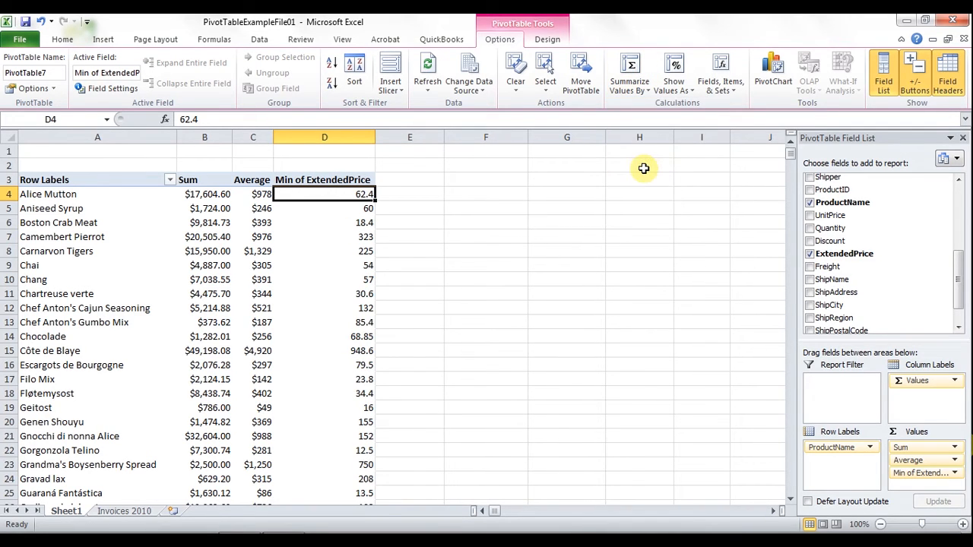
# Rename the third value column's header to Min and autofit its width
pyautogui.click(319, 181)
pyautogui.moveTo(275, 120); pyautogui.dragTo(198, 119)
pyautogui.press('Delete')
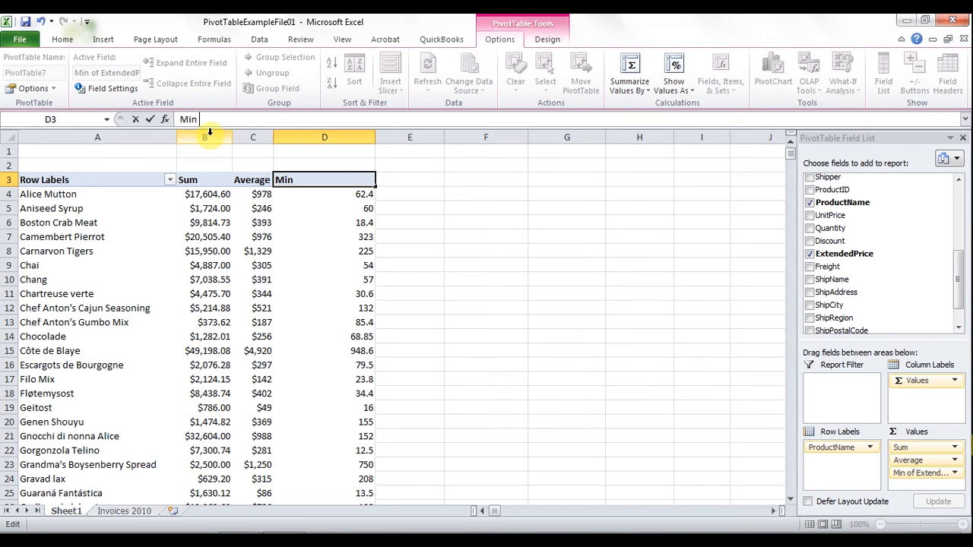
pyautogui.press('Return')
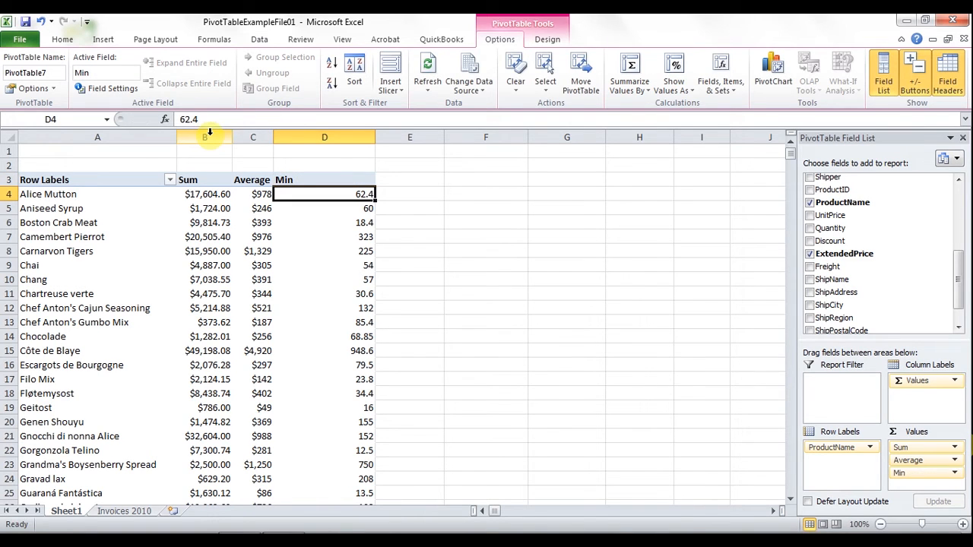
pyautogui.doubleClick(376, 137)
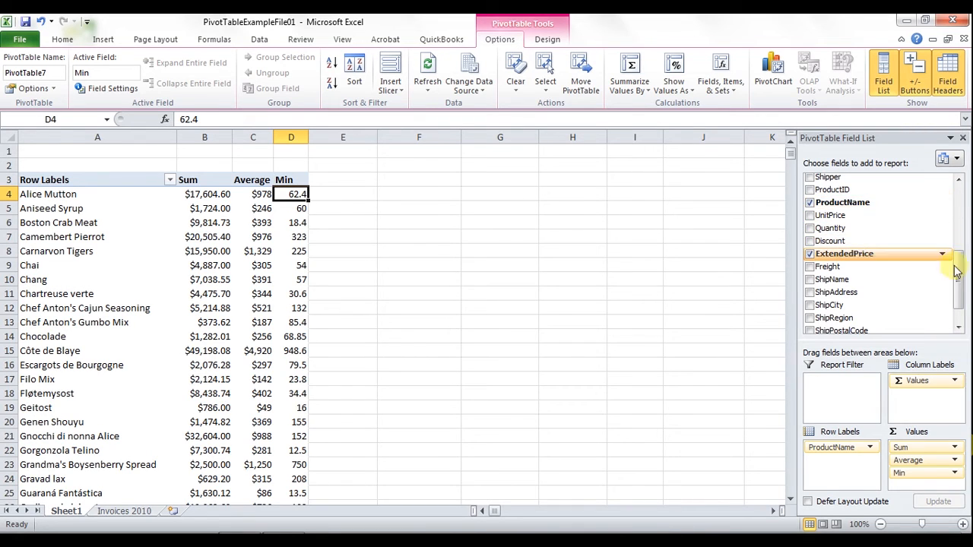
# Filter the product rows to only Alice Mutton, Aniseed Syrup, Boston Crab Meat and Camembert Pierrot
pyautogui.scroll(2, 957, 275)
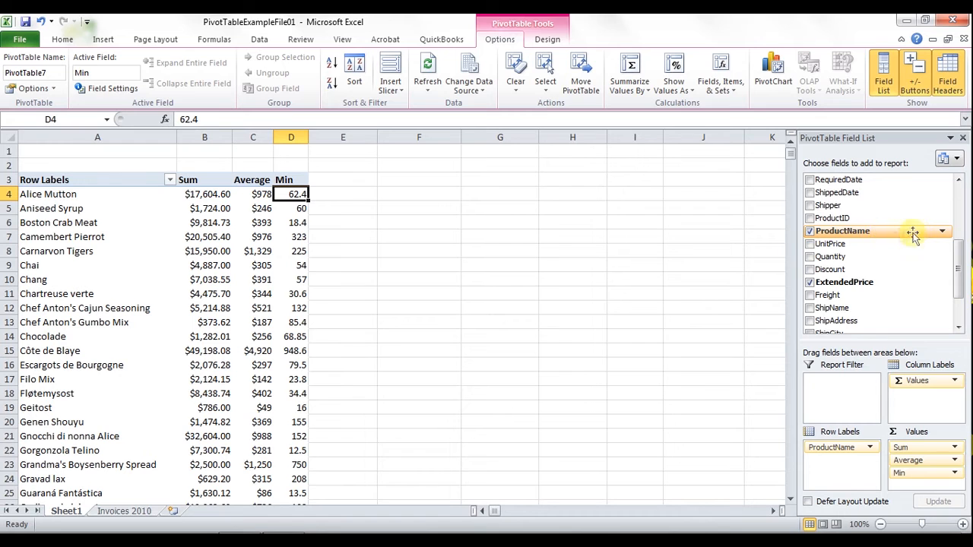
pyautogui.click(943, 232)
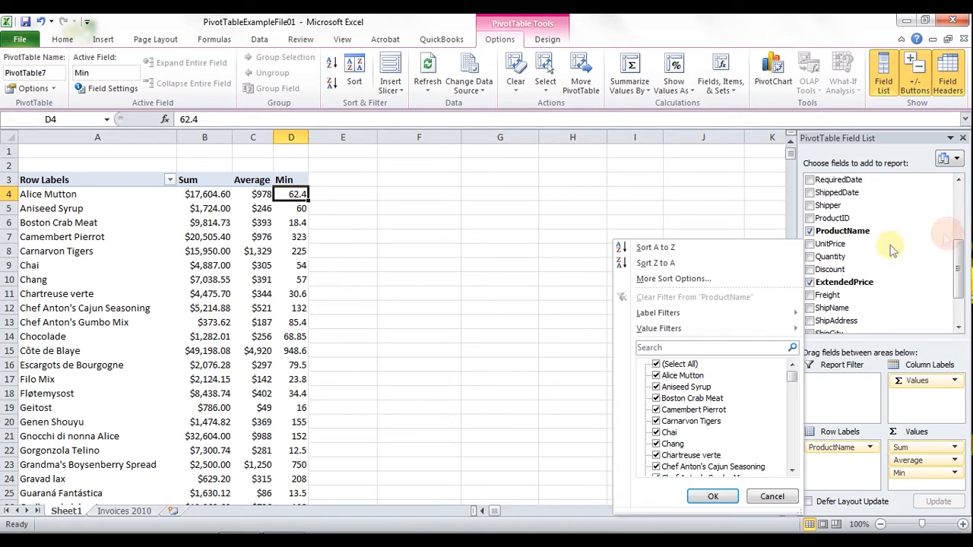
pyautogui.click(656, 365)
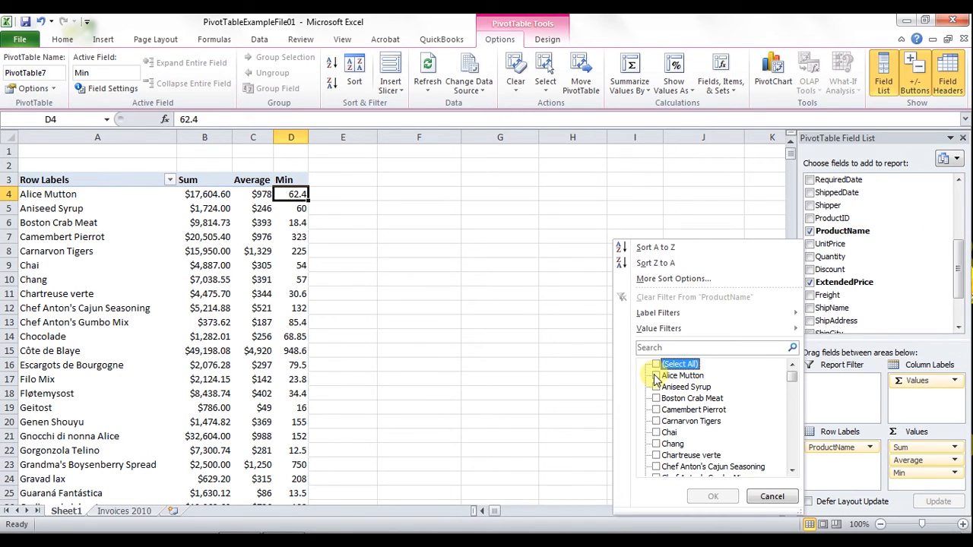
pyautogui.click(656, 375)
pyautogui.click(656, 387)
pyautogui.click(656, 398)
pyautogui.click(656, 409)
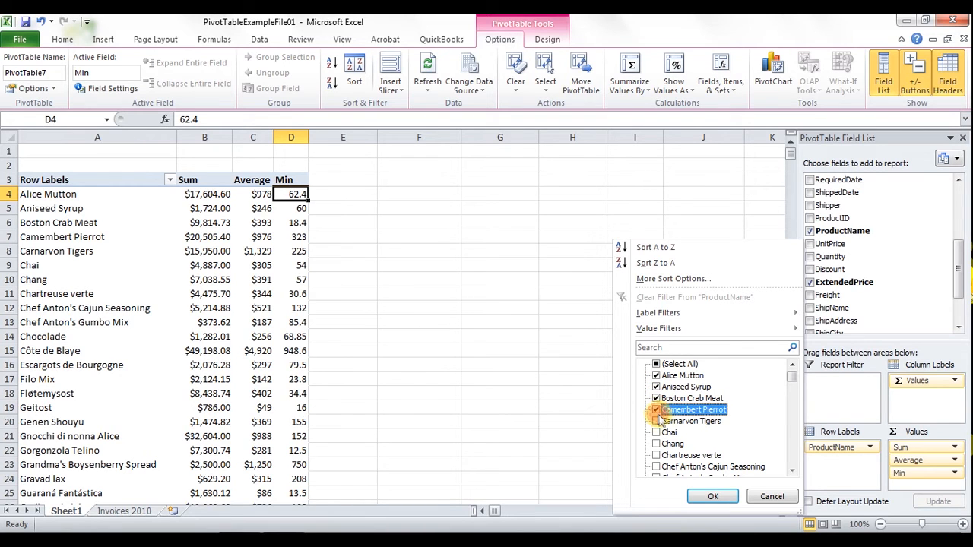
pyautogui.click(715, 497)
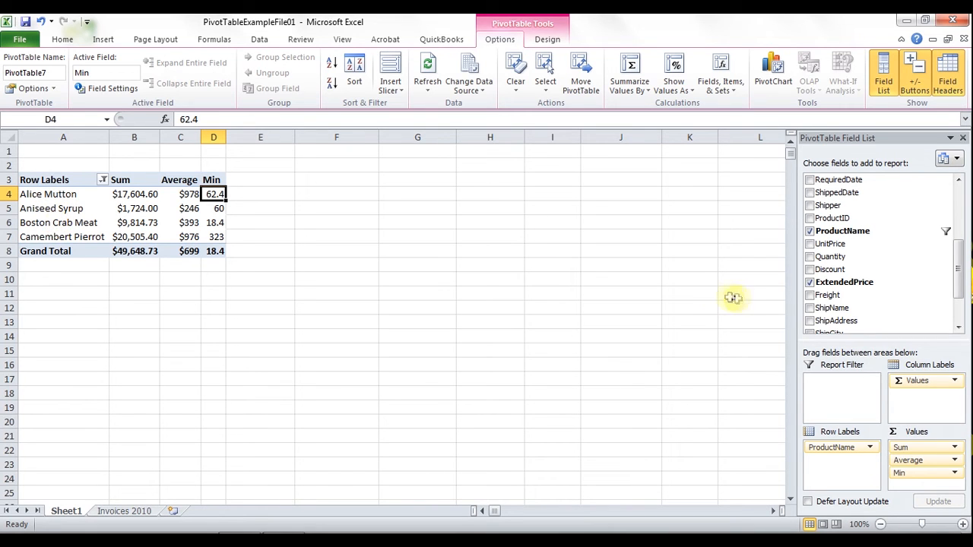
# Add the Country field to the pivot table and move it from the row labels into the report filter
pyautogui.moveTo(959, 266); pyautogui.dragTo(956, 207)
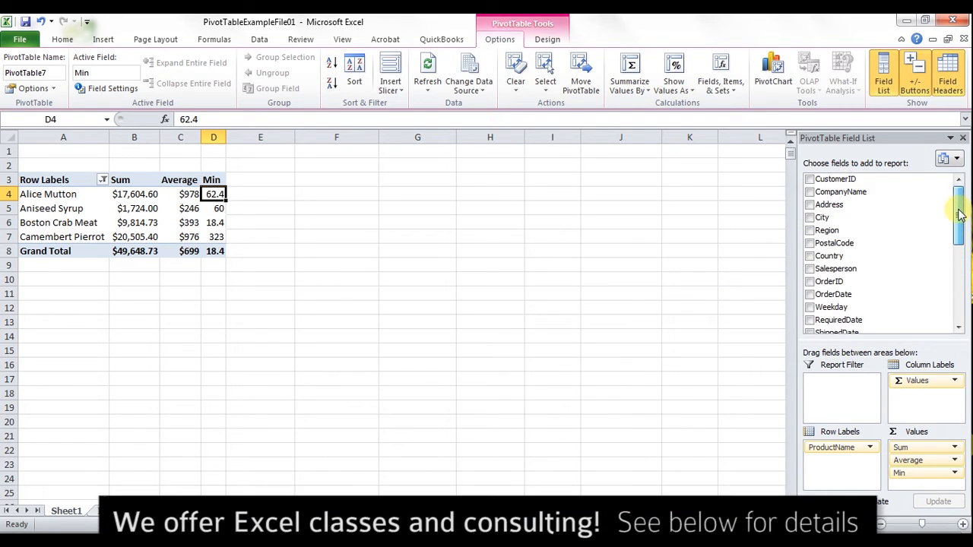
pyautogui.click(811, 258)
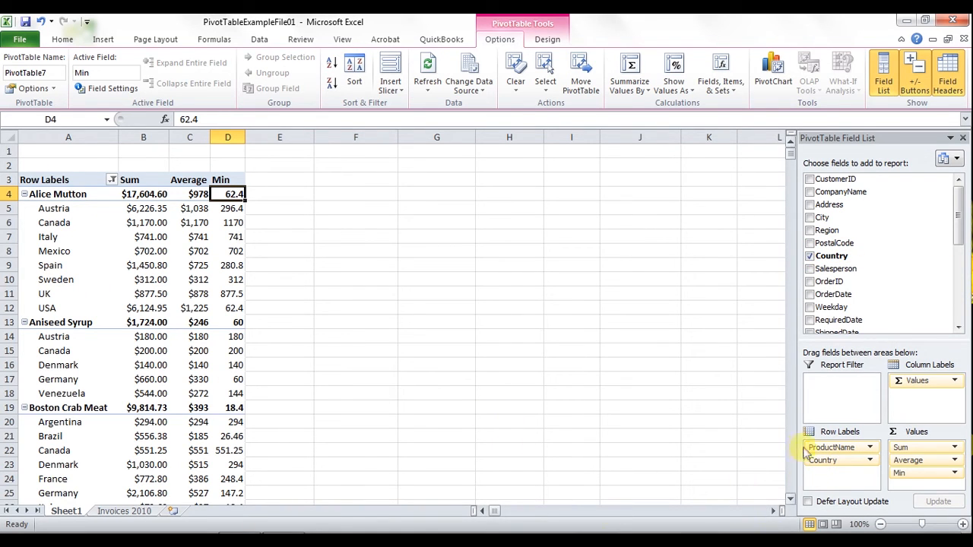
pyautogui.moveTo(834, 443); pyautogui.dragTo(833, 389)
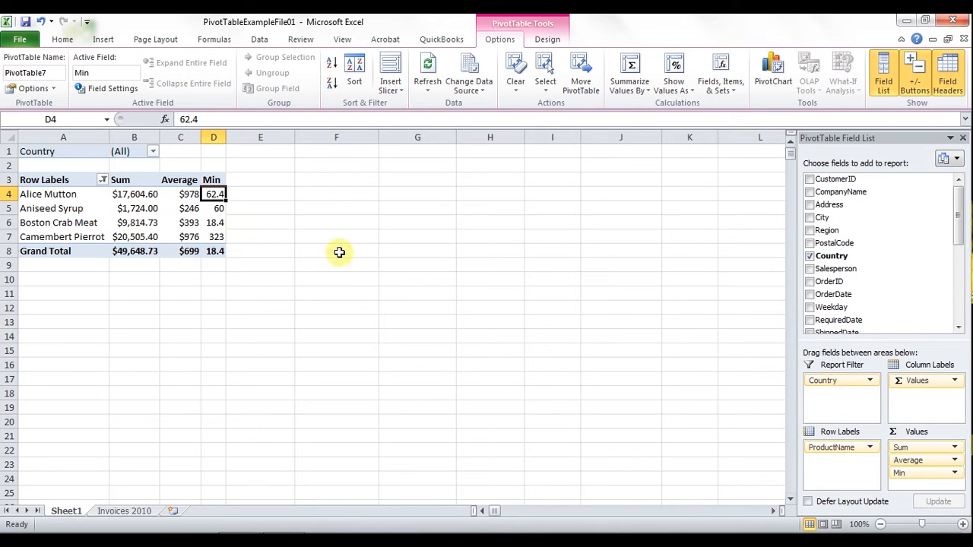
# Filter the report by Country to show only USA
pyautogui.click(154, 156)
pyautogui.moveTo(160, 206); pyautogui.dragTo(161, 262)
pyautogui.click(23, 276)
pyautogui.click(82, 329)
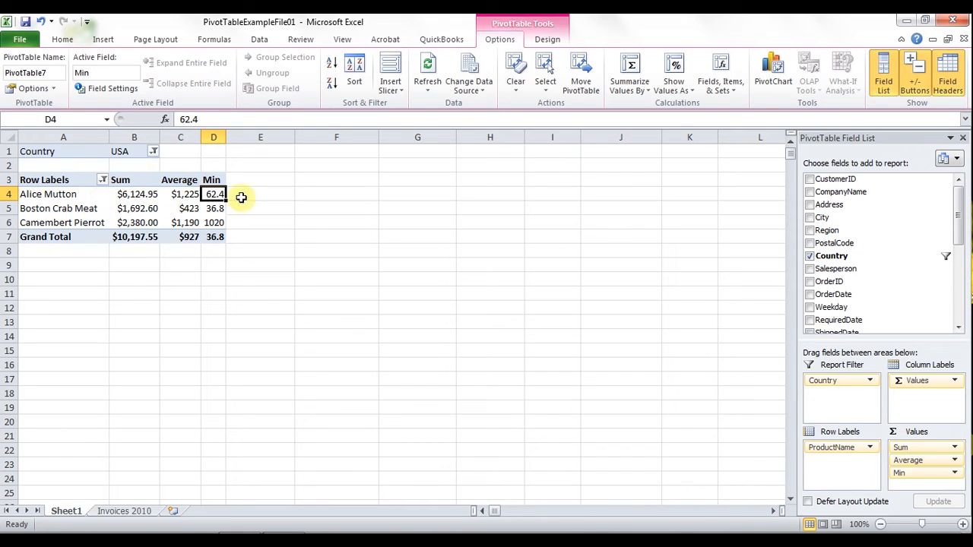
# Allow multiple items in the Country filter and add UK alongside USA
pyautogui.click(155, 151)
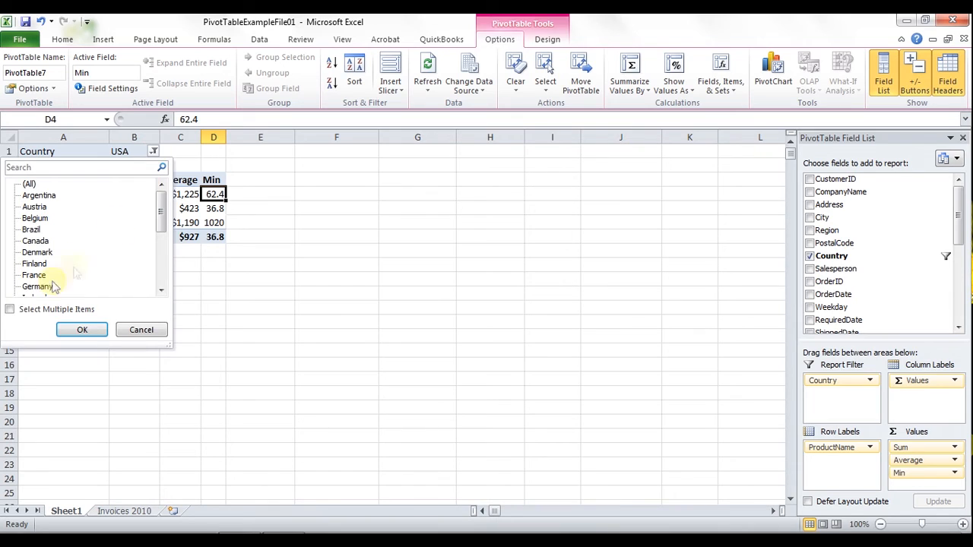
pyautogui.click(10, 312)
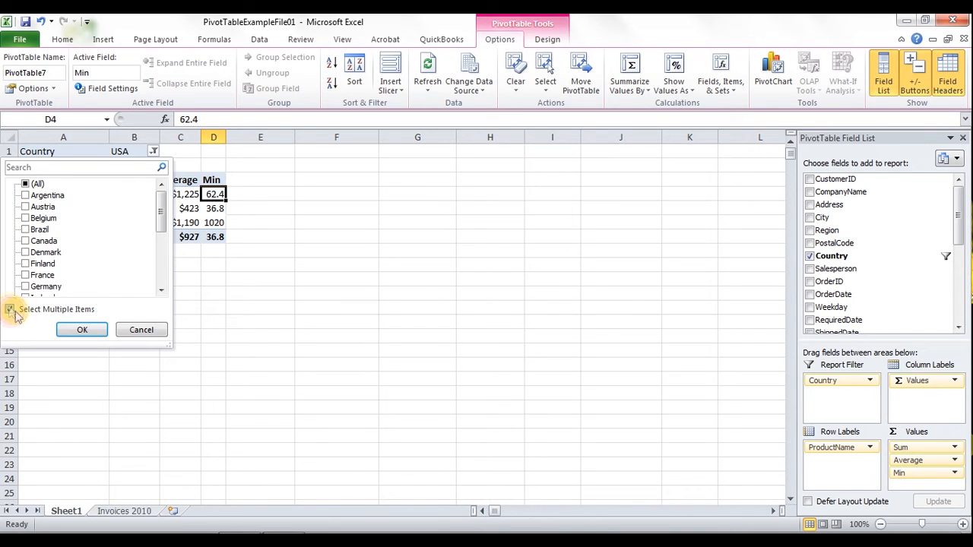
pyautogui.moveTo(159, 207); pyautogui.dragTo(158, 259)
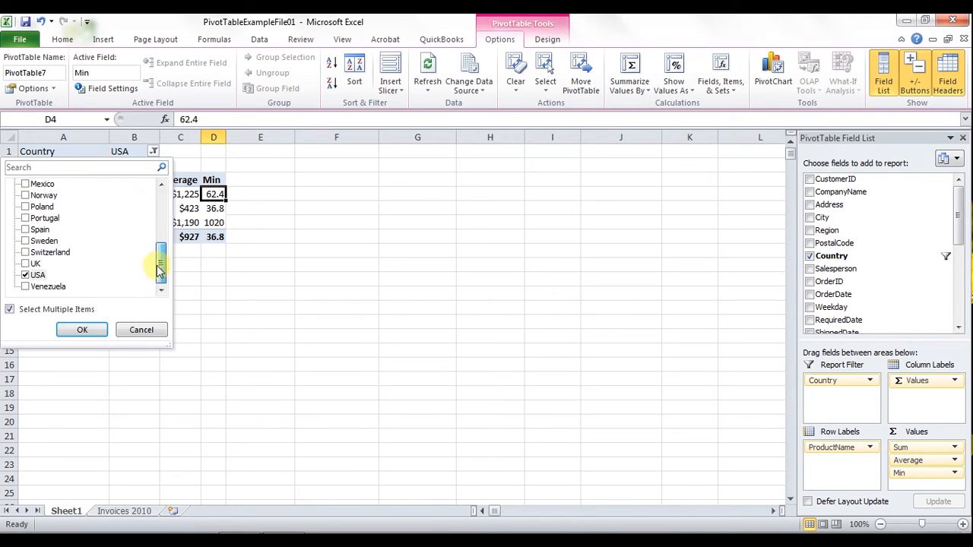
pyautogui.click(26, 263)
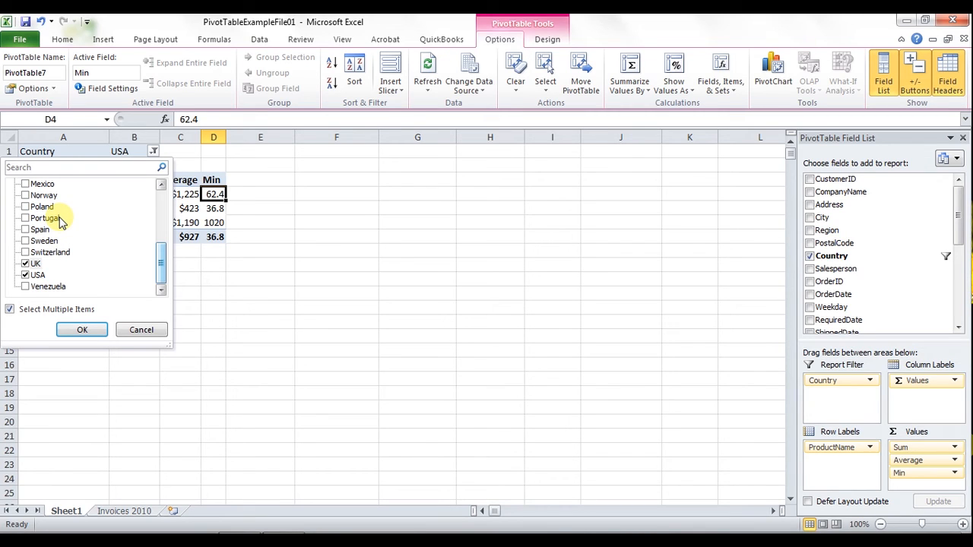
pyautogui.moveTo(160, 266)
pyautogui.mouseDown()
pyautogui.moveTo(163, 207)
pyautogui.moveTo(159, 279)
pyautogui.mouseUp()
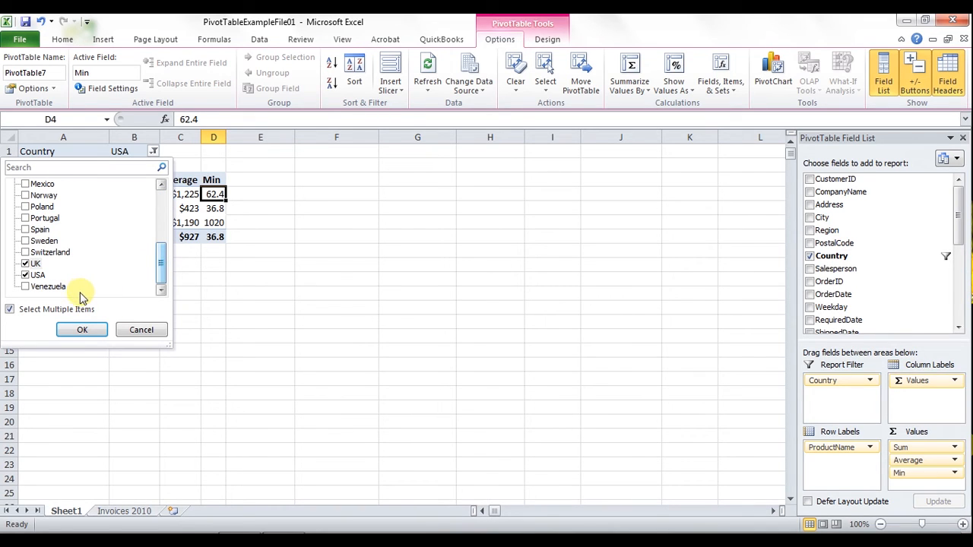
pyautogui.click(82, 331)
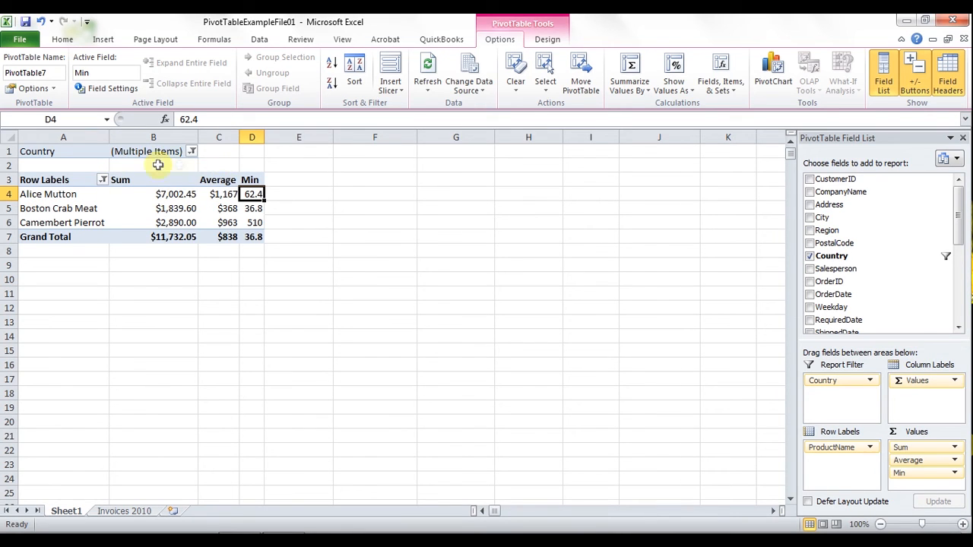
# Enter the note "US and UK" in cell E1 beside the Country filter
pyautogui.click(289, 151)
pyautogui.write('U')
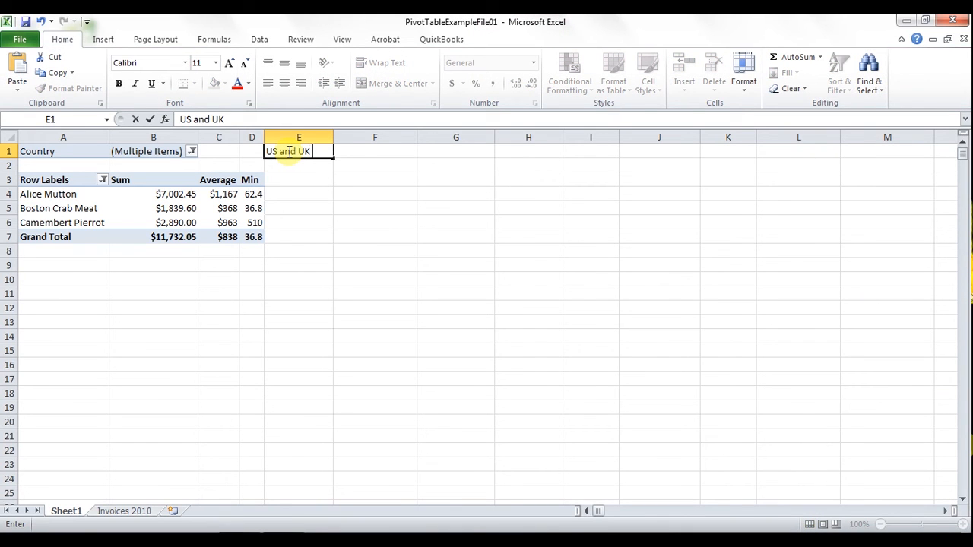
pyautogui.write('S and UK')
pyautogui.press('Return')
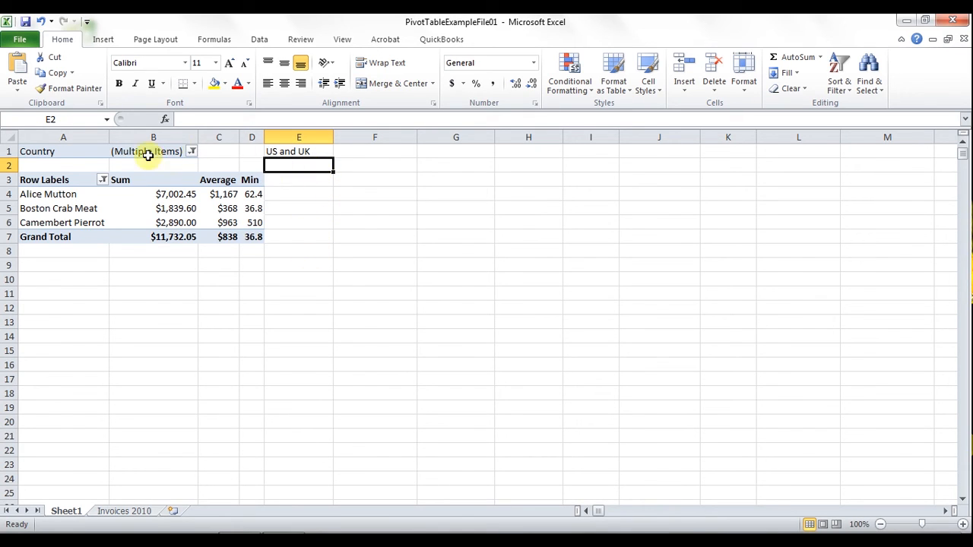
pyautogui.click(123, 194)
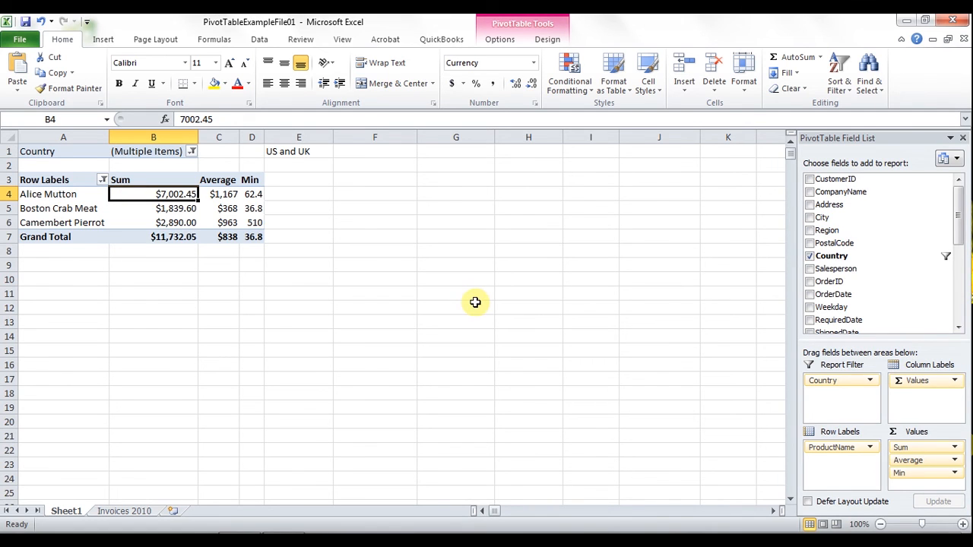